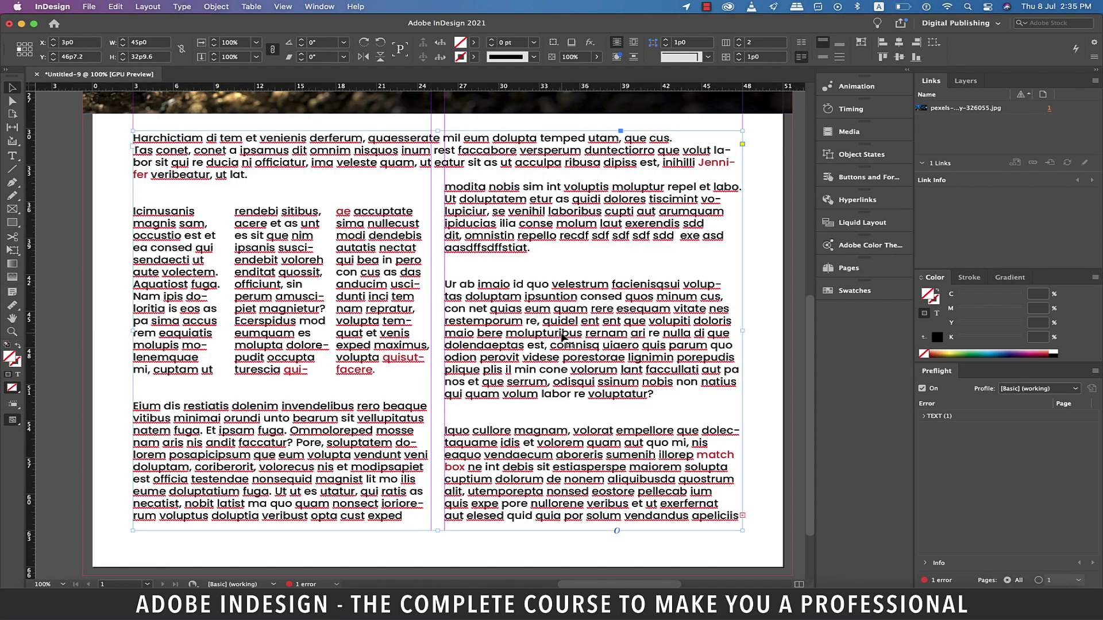
Enter the Butterfly Park body text frame and select all of its story text.
double_click(563, 338)
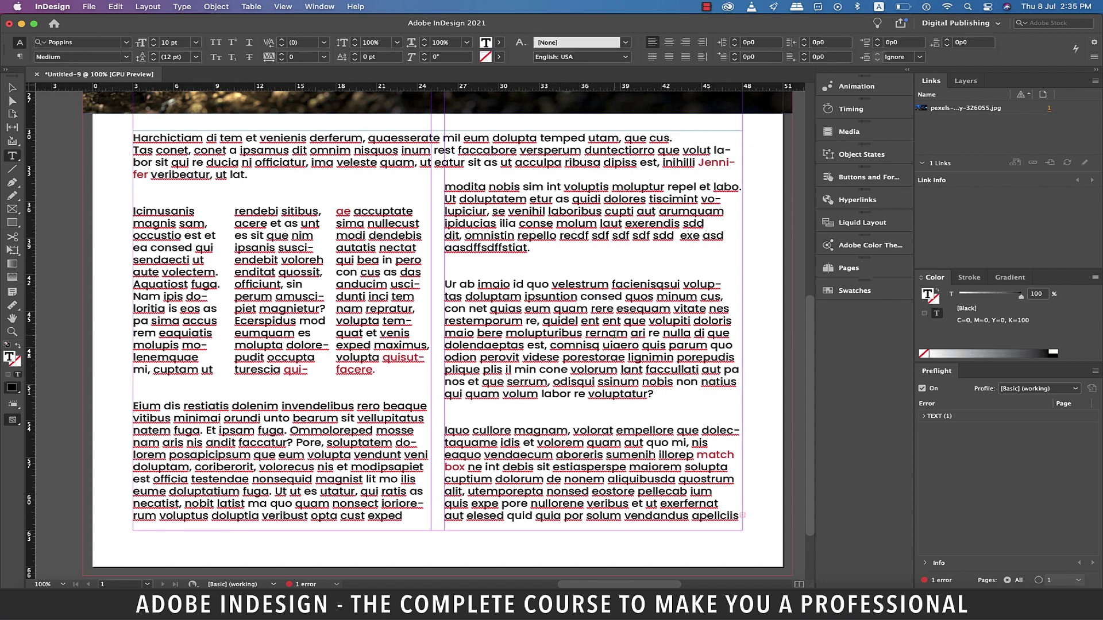
double_click(615, 334)
key(super+a)
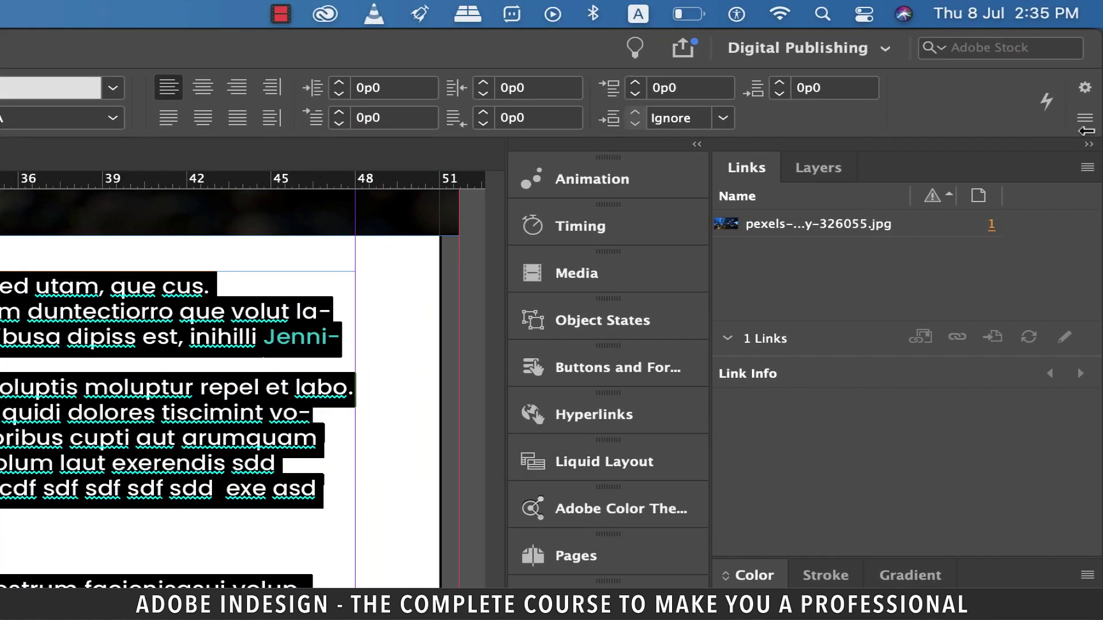
In Hyphenation Settings, preview hyphenation off and on, then uncheck Hyphenate Capitalized Words.
click(1085, 121)
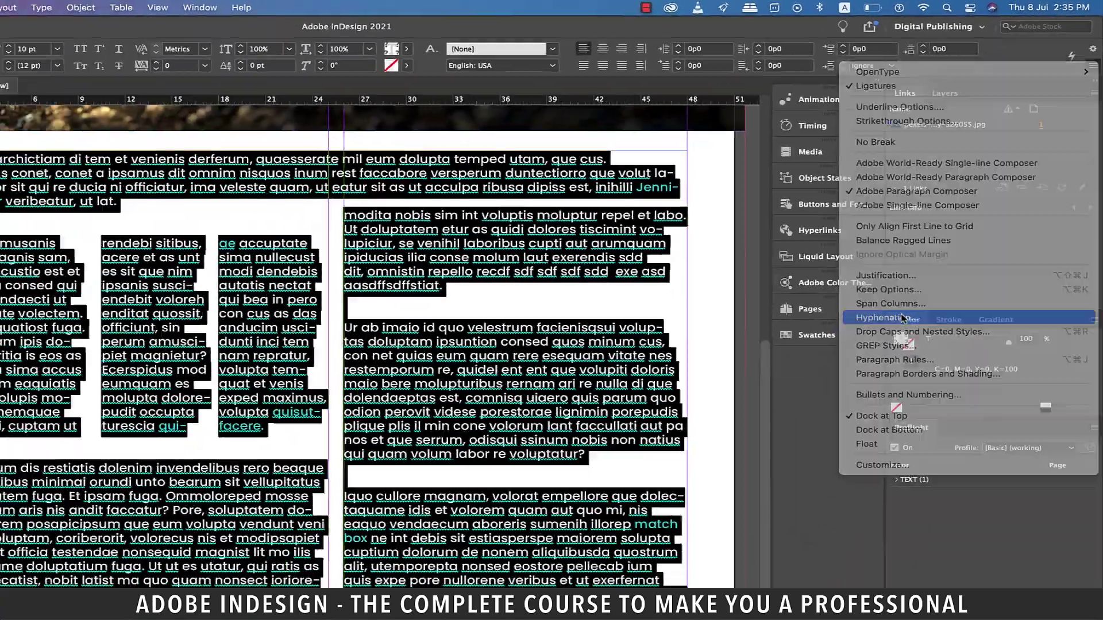
click(763, 541)
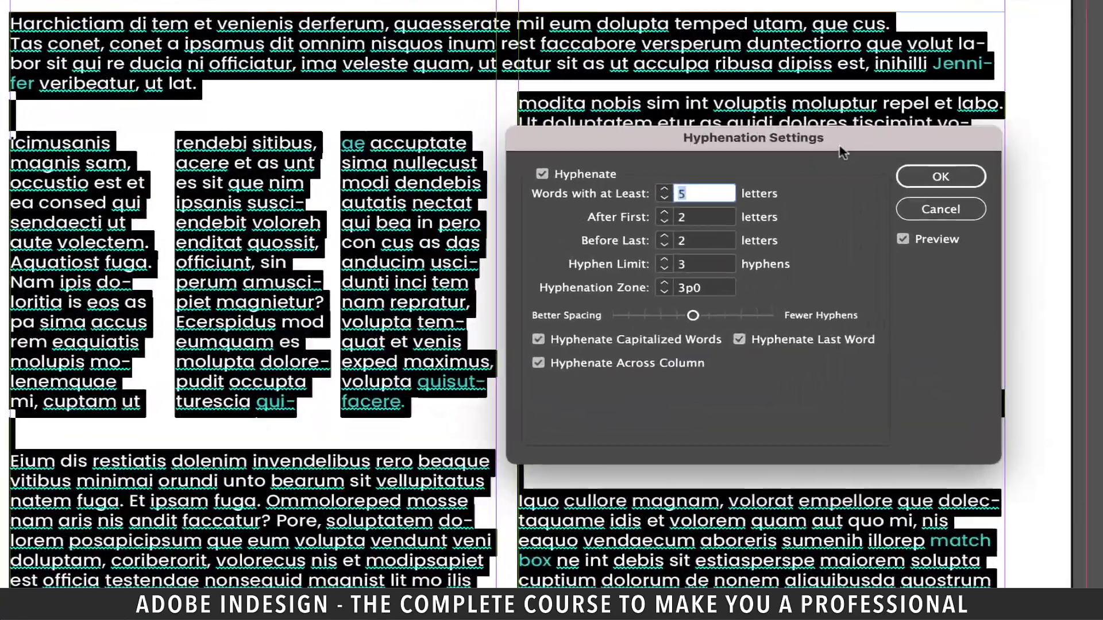
drag(841, 152, 793, 178)
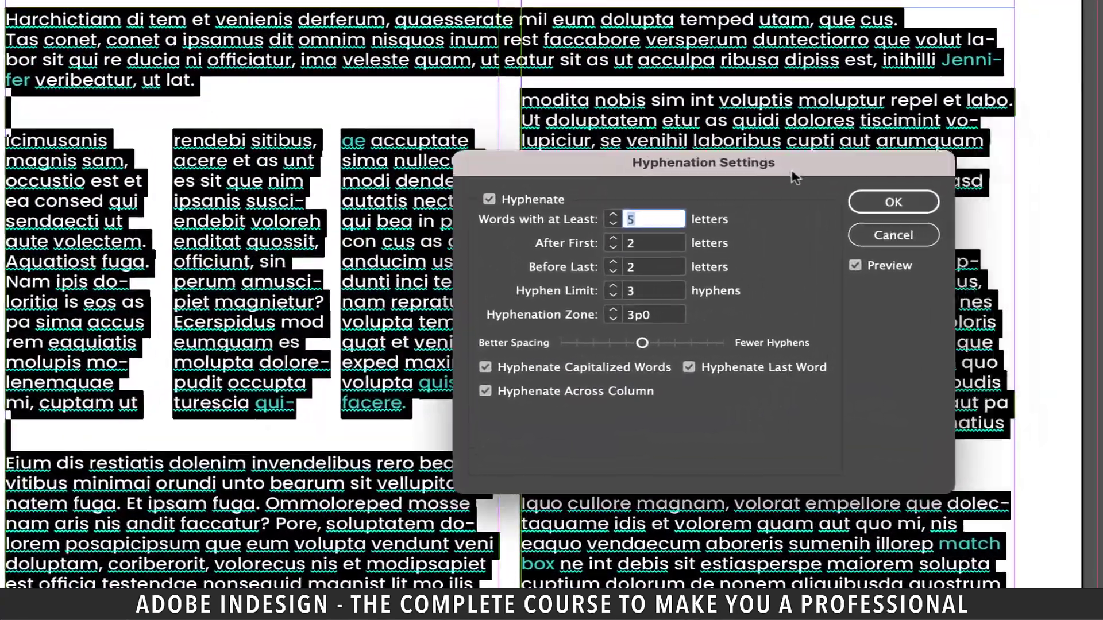
click(492, 209)
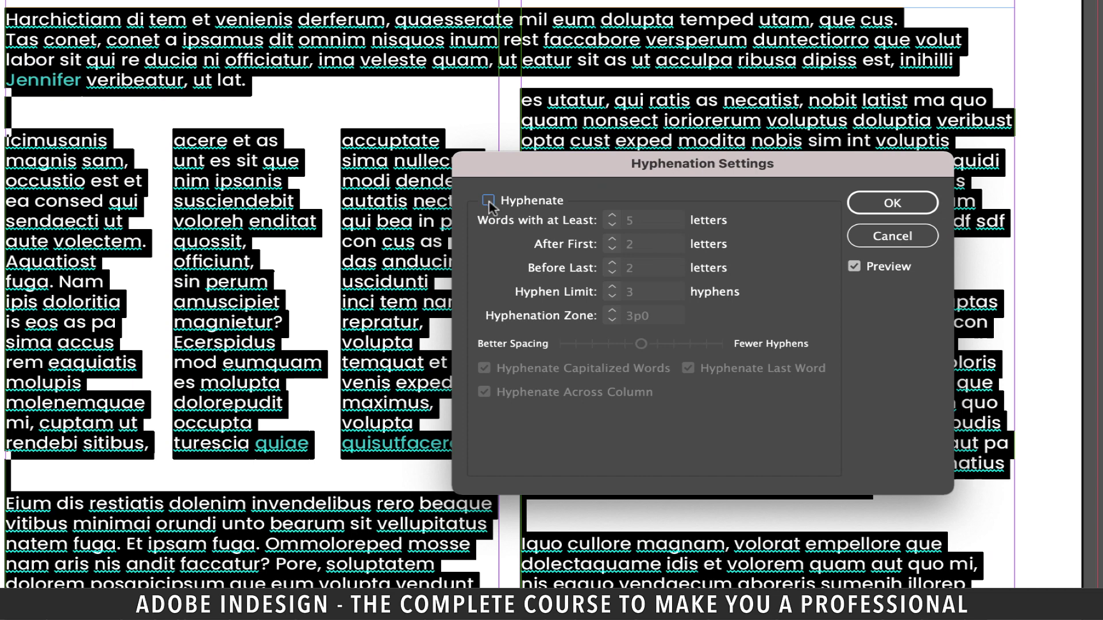
click(488, 201)
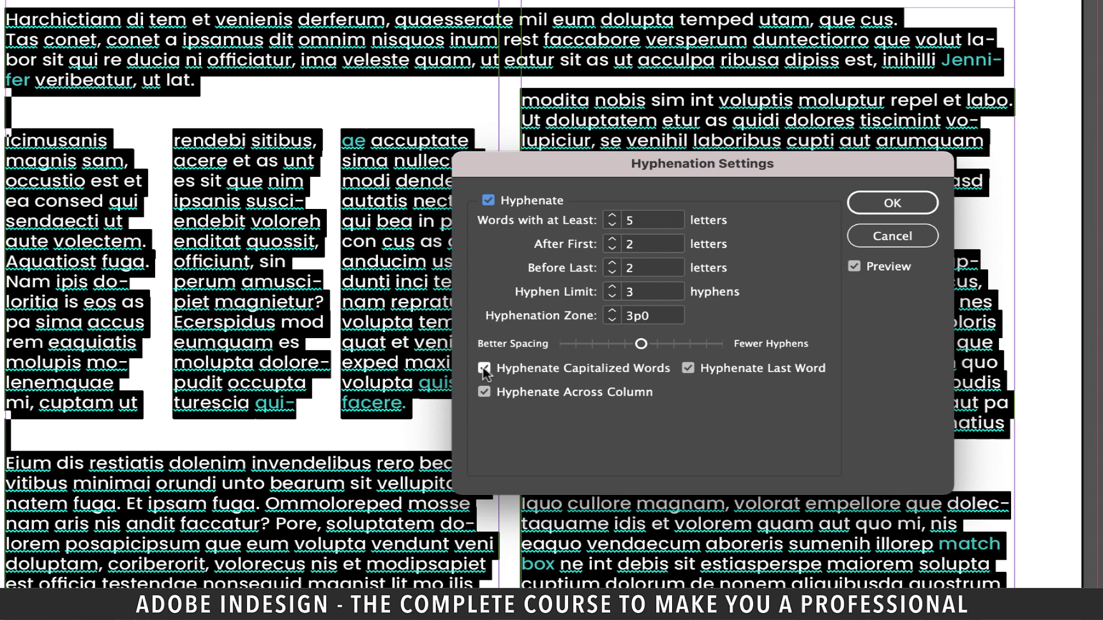
click(484, 368)
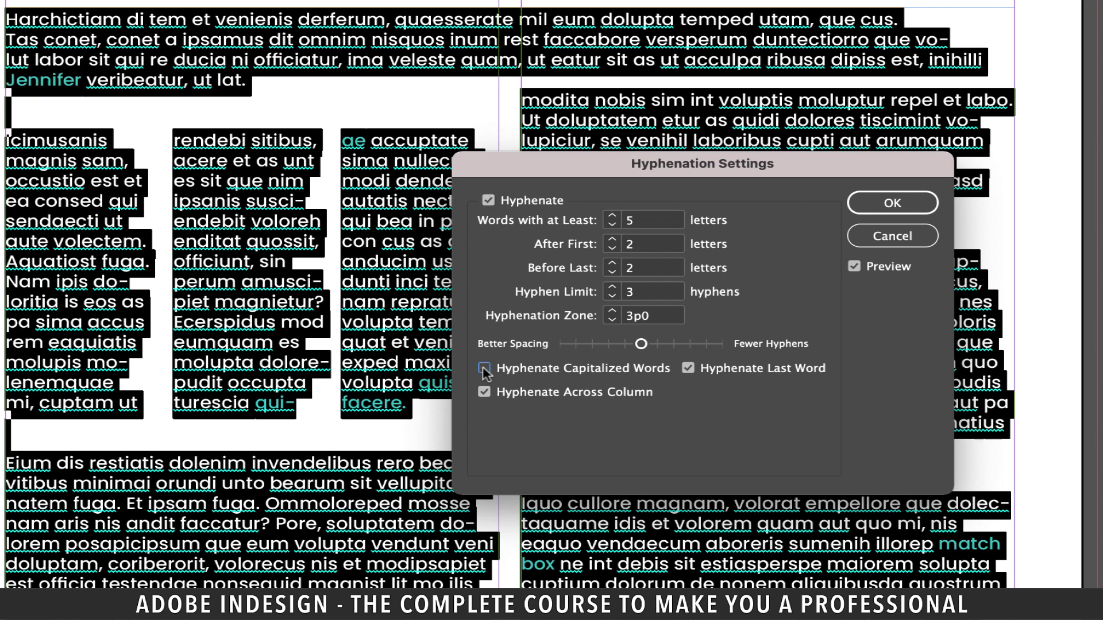
Uncheck Hyphenate Last Word and Hyphenate Across Column in Hyphenation Settings.
key(Tab)
drag(722, 175, 809, 169)
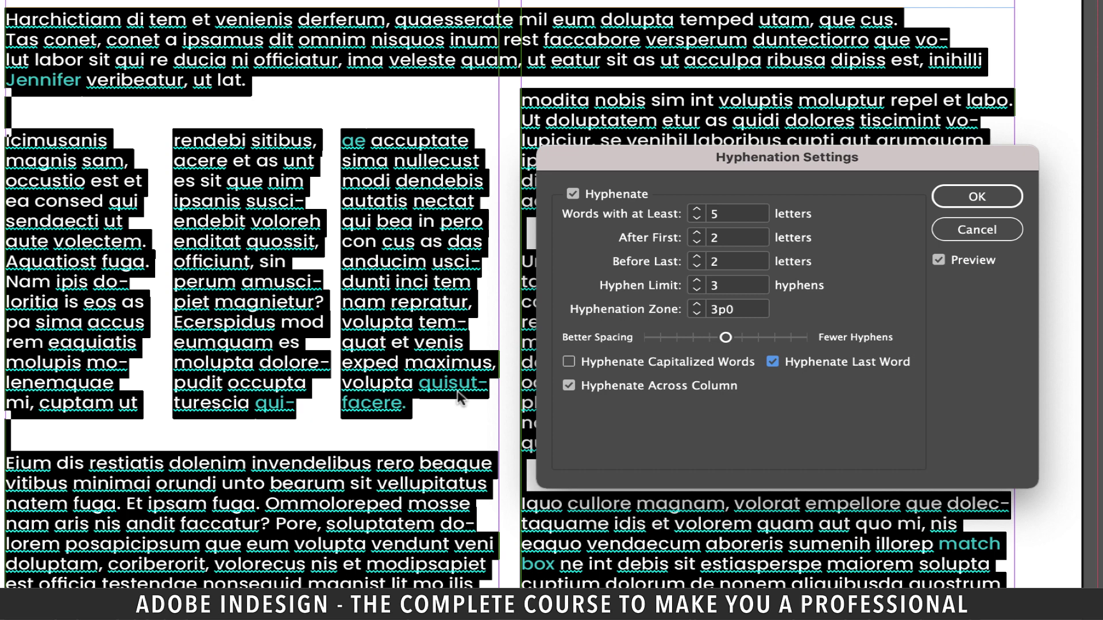
click(772, 361)
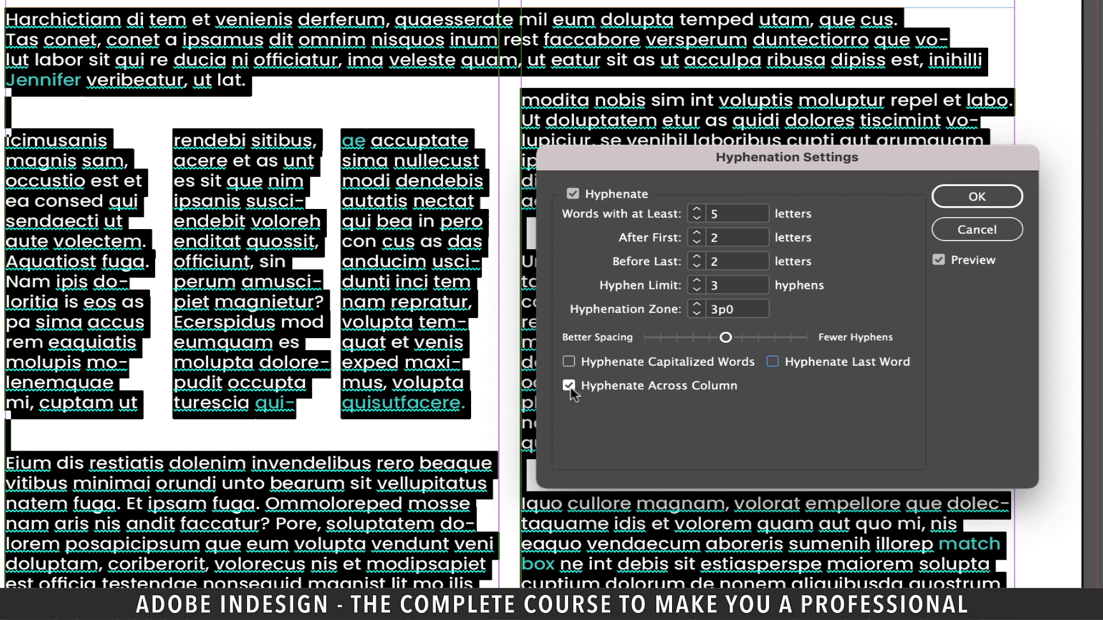
click(569, 387)
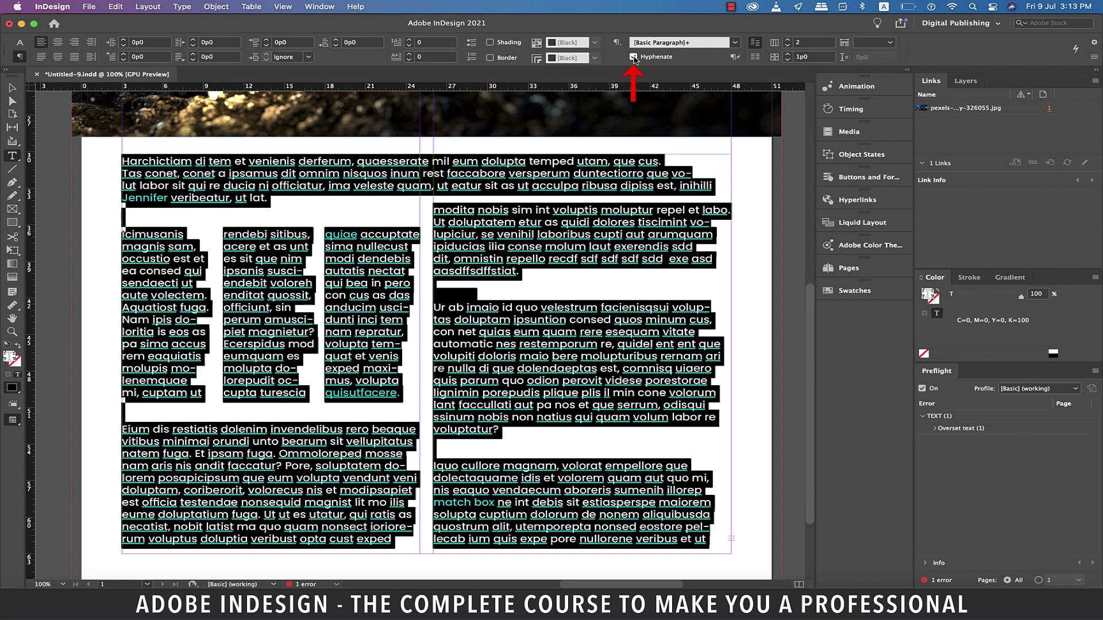
click(633, 57)
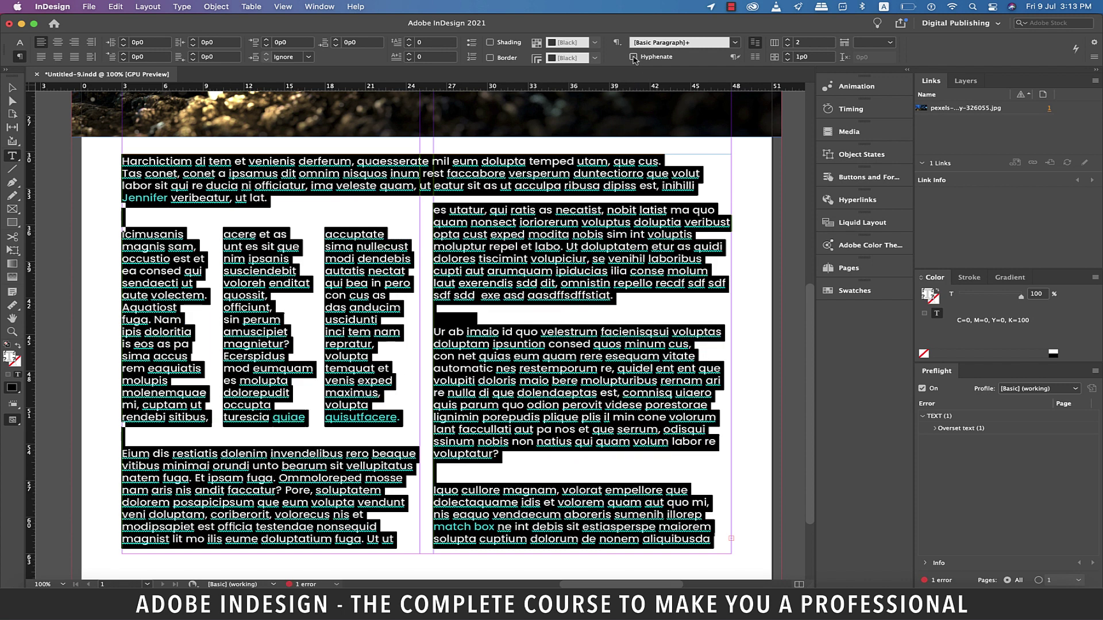
click(633, 57)
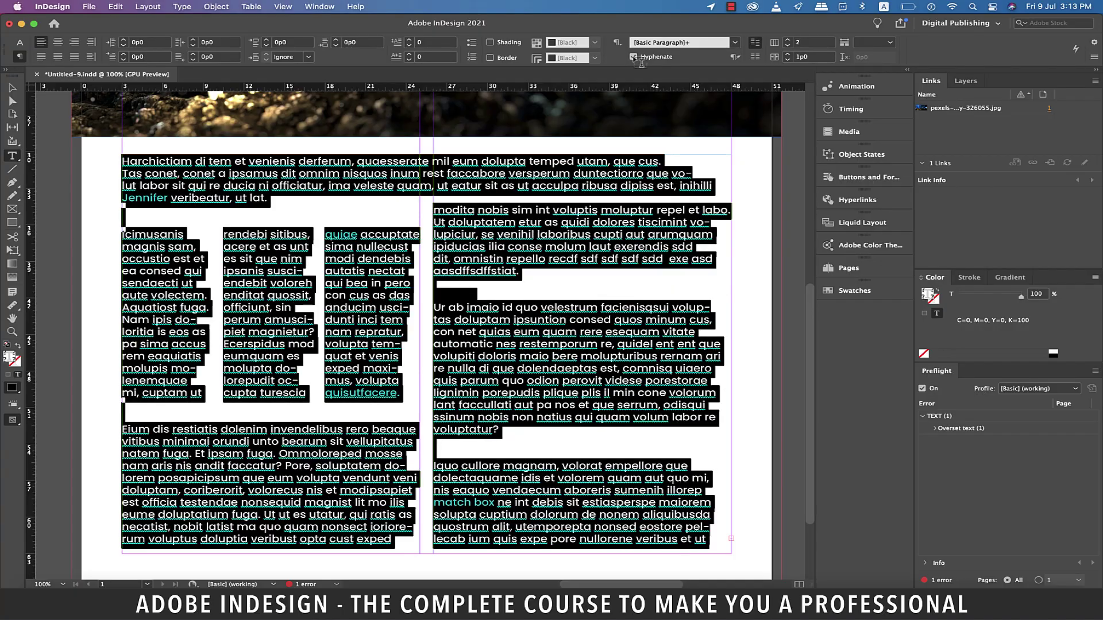
Finish typing 'automatic' in the right column and select the whole word.
click(612, 272)
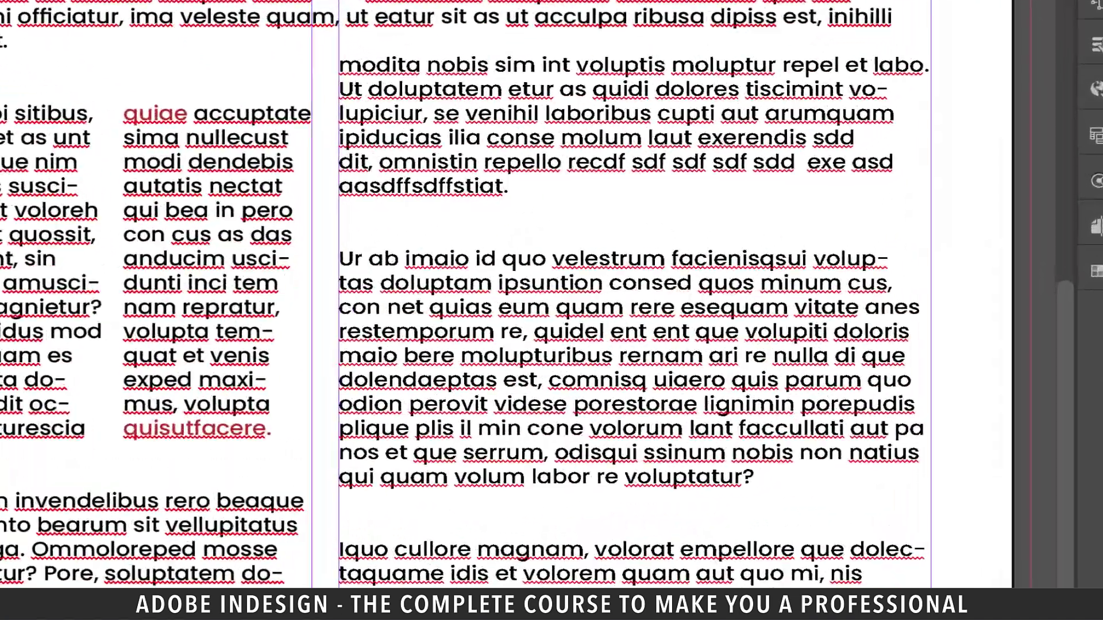
text(oma)
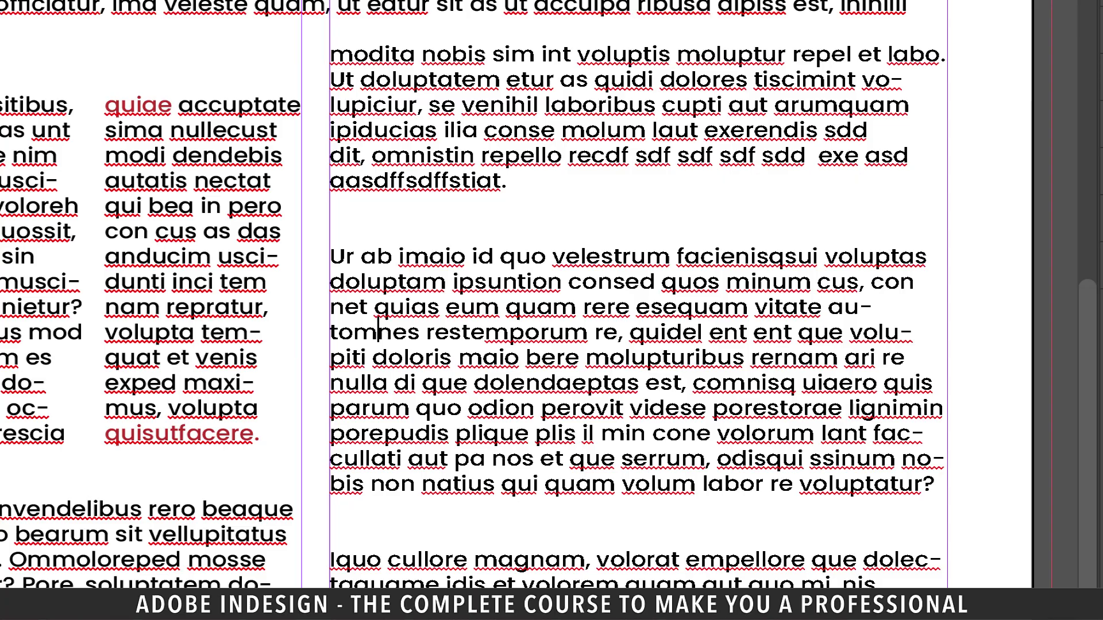
text(tic)
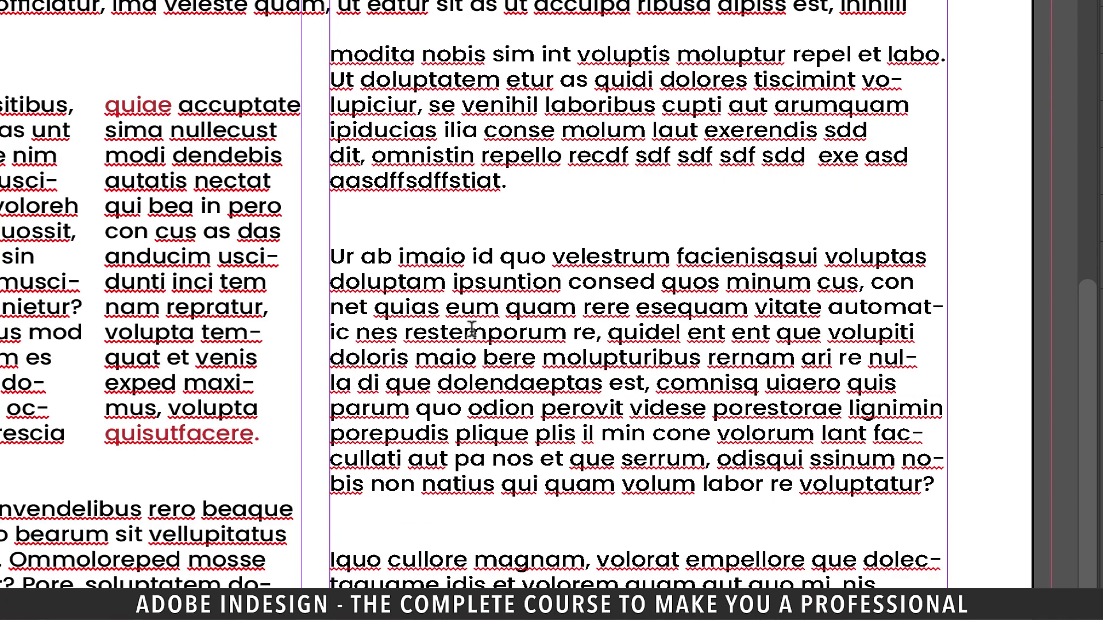
drag(528, 331, 341, 337)
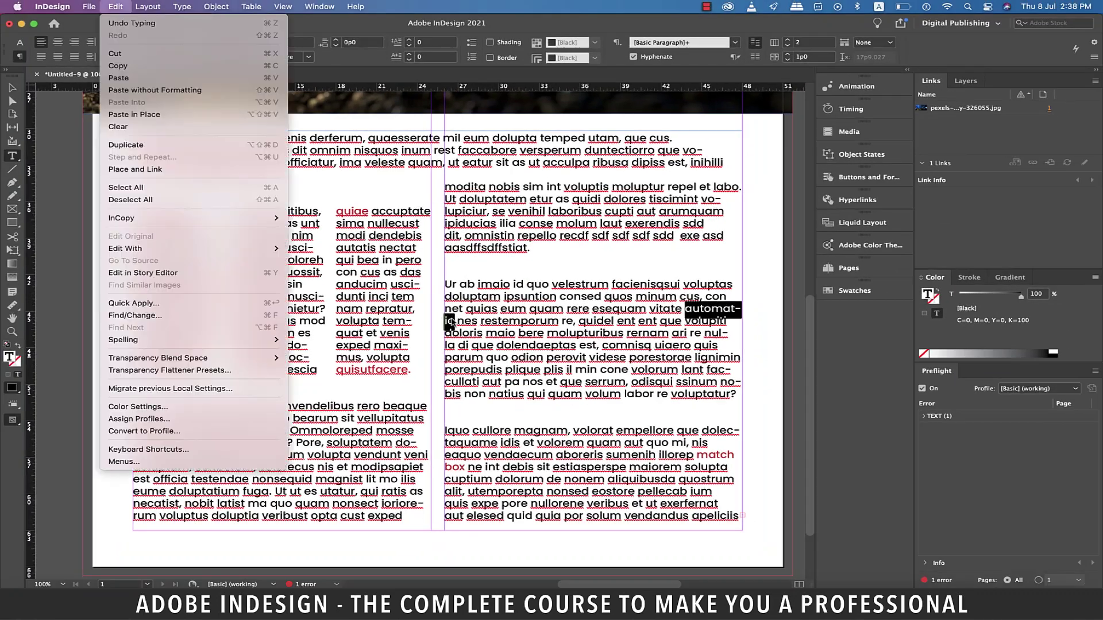
mouse_move(123, 339)
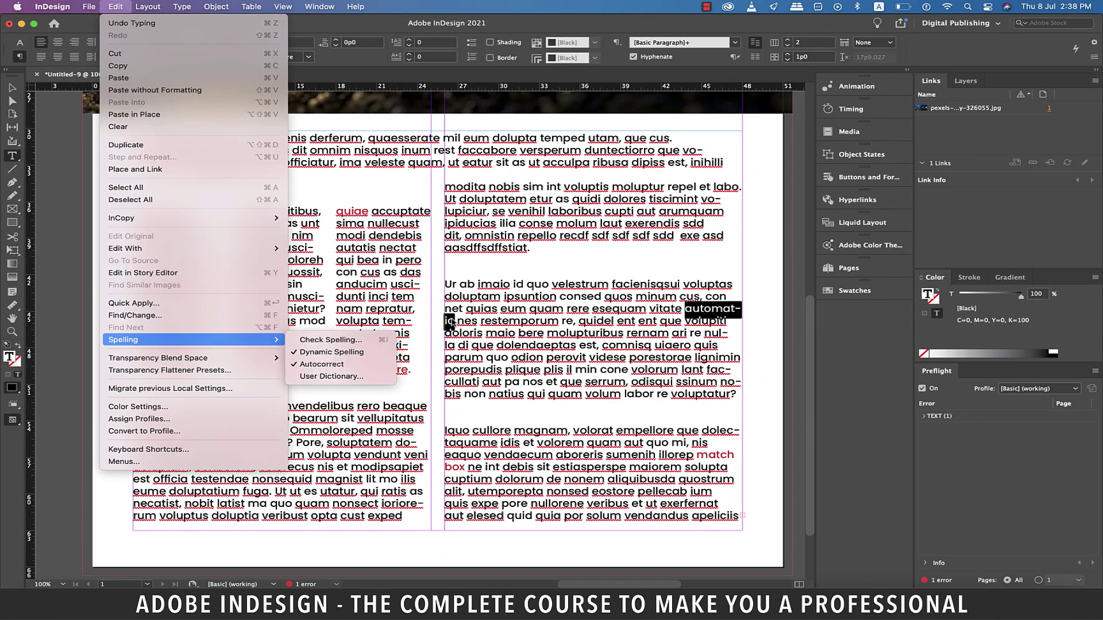
Add 'au~~to~~matic' to the User Dictionary as the custom hyphenation for automatic.
click(347, 375)
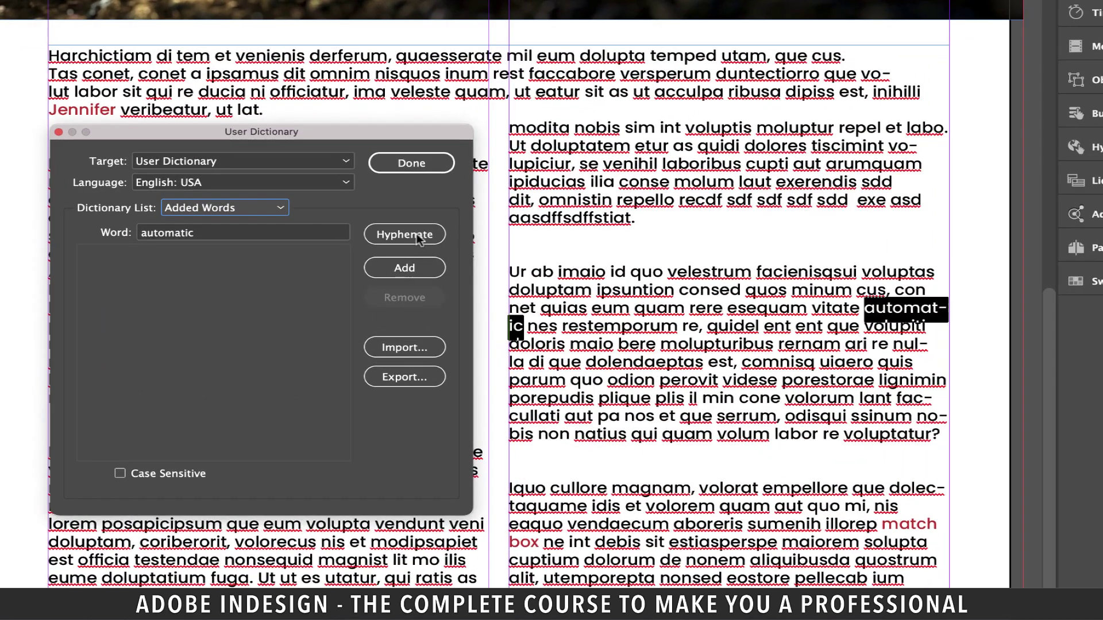
click(418, 239)
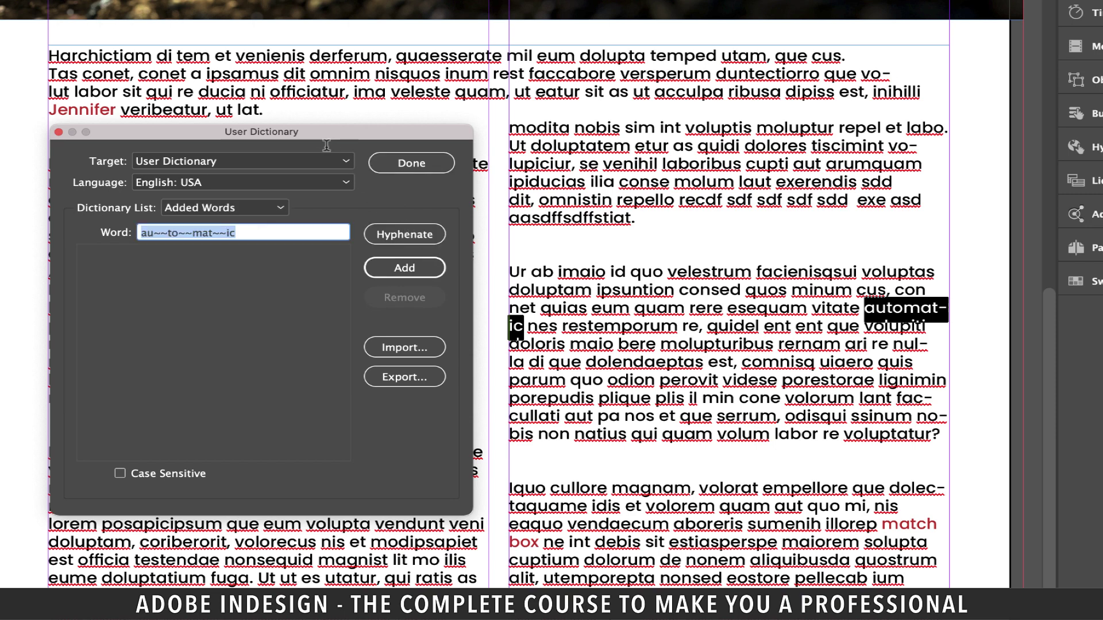
drag(314, 139, 316, 109)
click(212, 208)
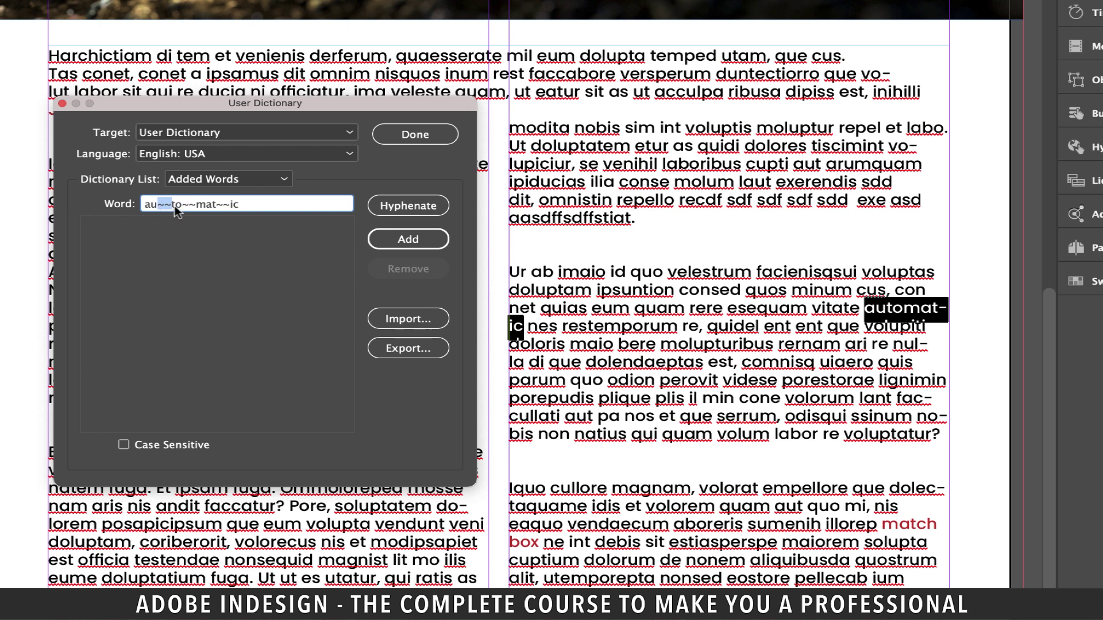
click(195, 208)
drag(229, 205, 221, 205)
key(BackSpace)
click(408, 242)
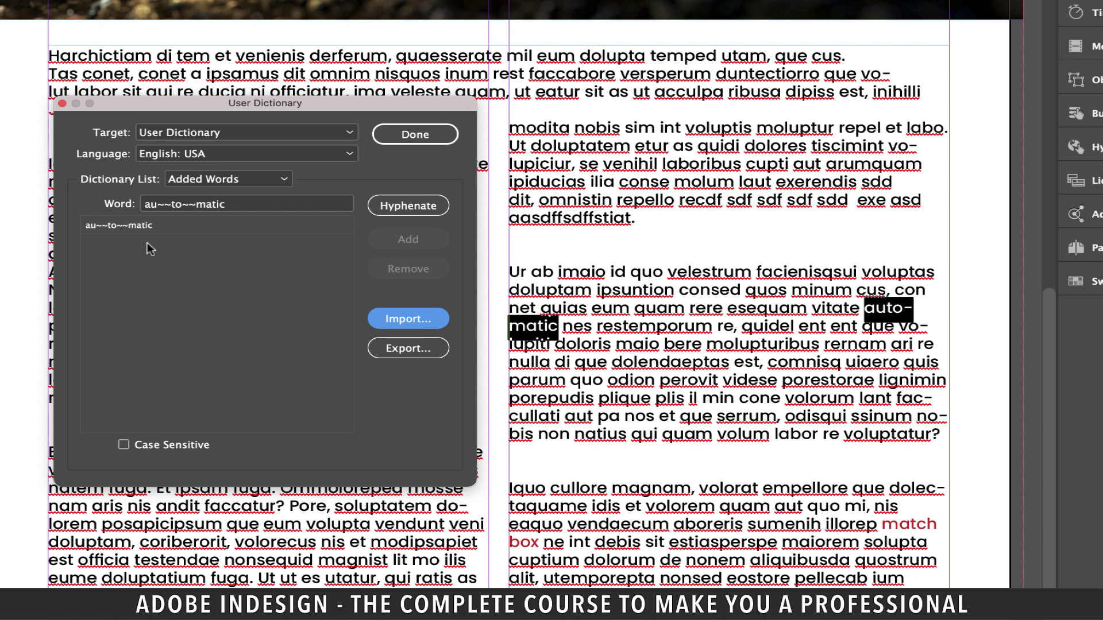
click(170, 210)
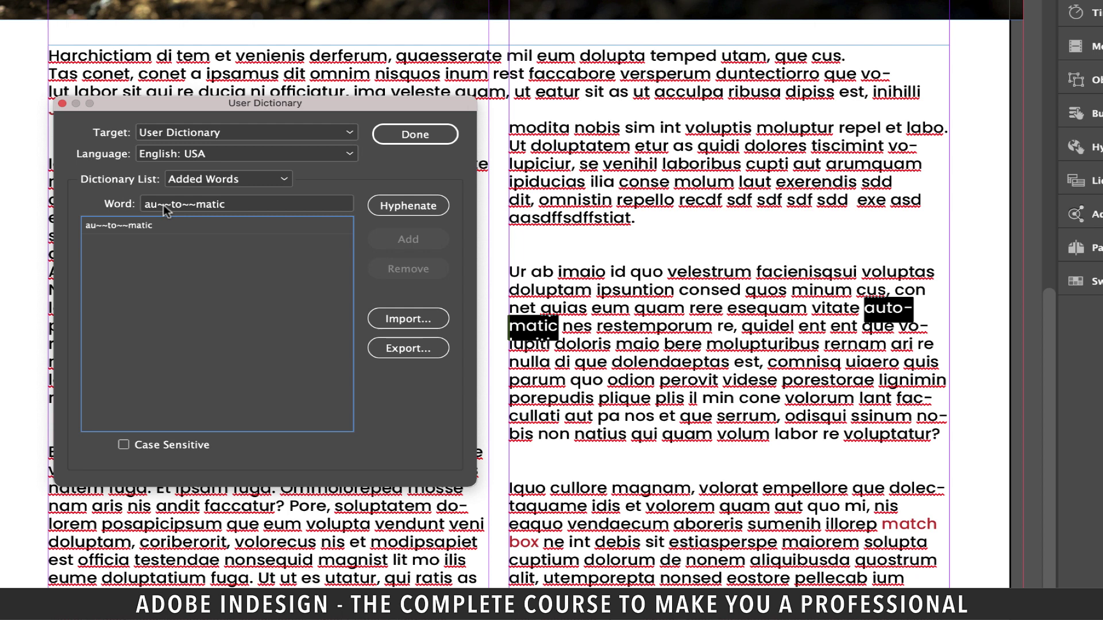
Edit the dictionary word to '~automatic' and add it so automatic never hyphenates.
click(164, 207)
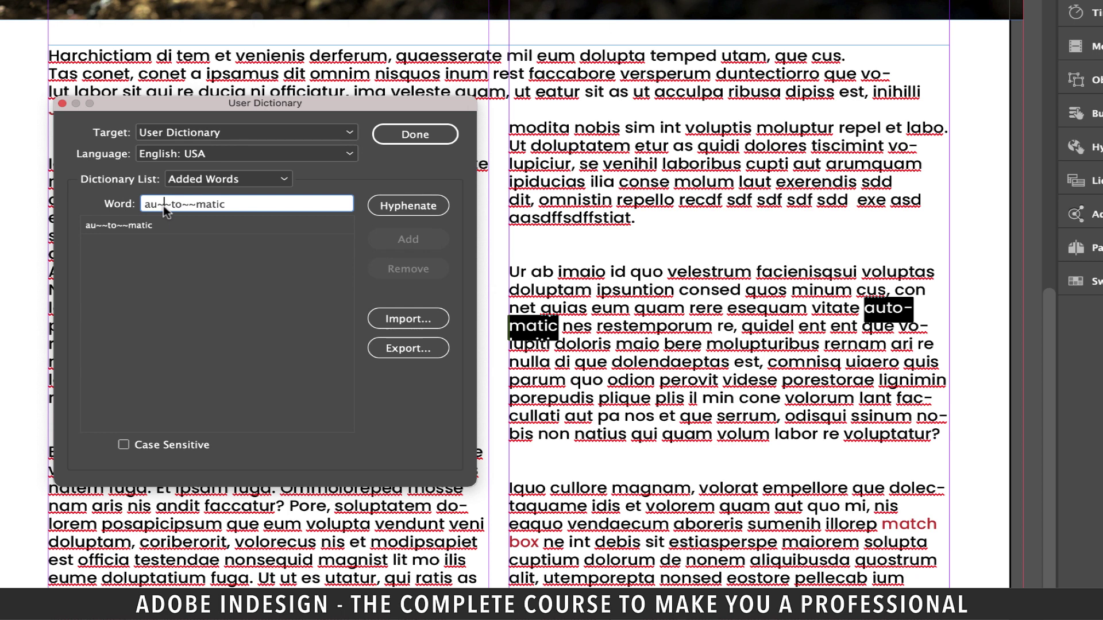
key(BackSpace)
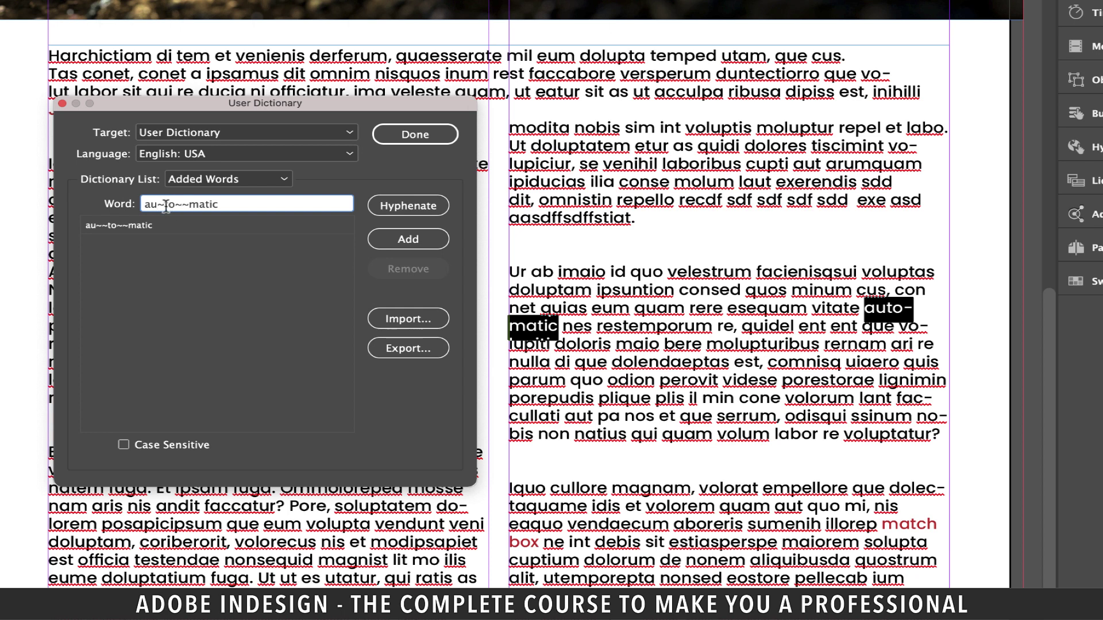
key(Delete)
click(182, 204)
key(BackSpace)
key(BackSpace)
click(145, 206)
text(~)
key(Return)
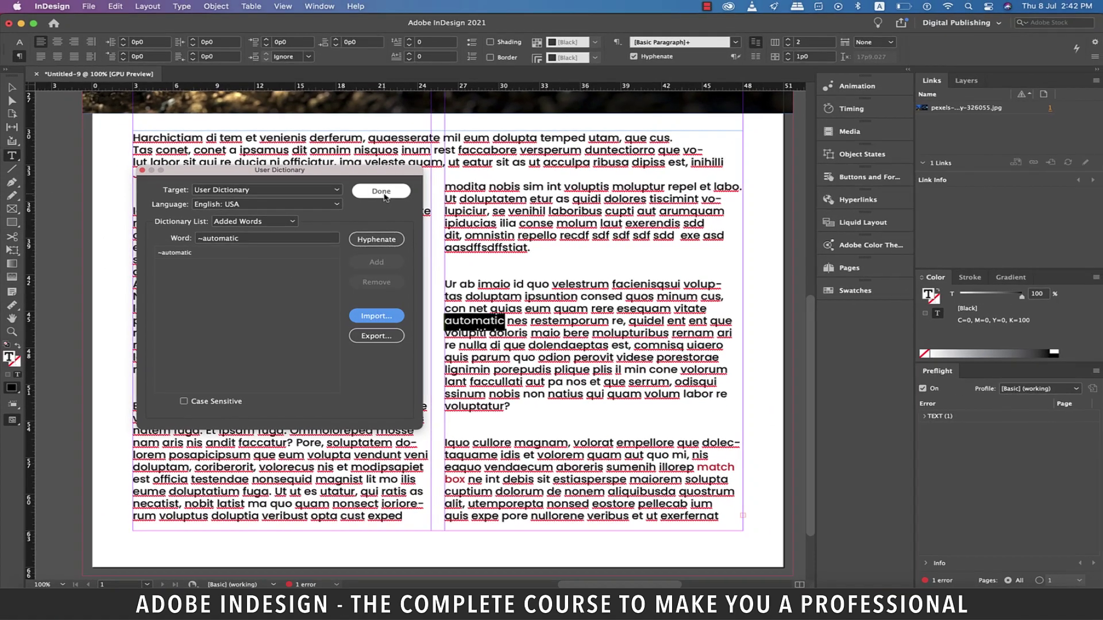
Close the User Dictionary and select the words 'match box' in the text.
click(415, 134)
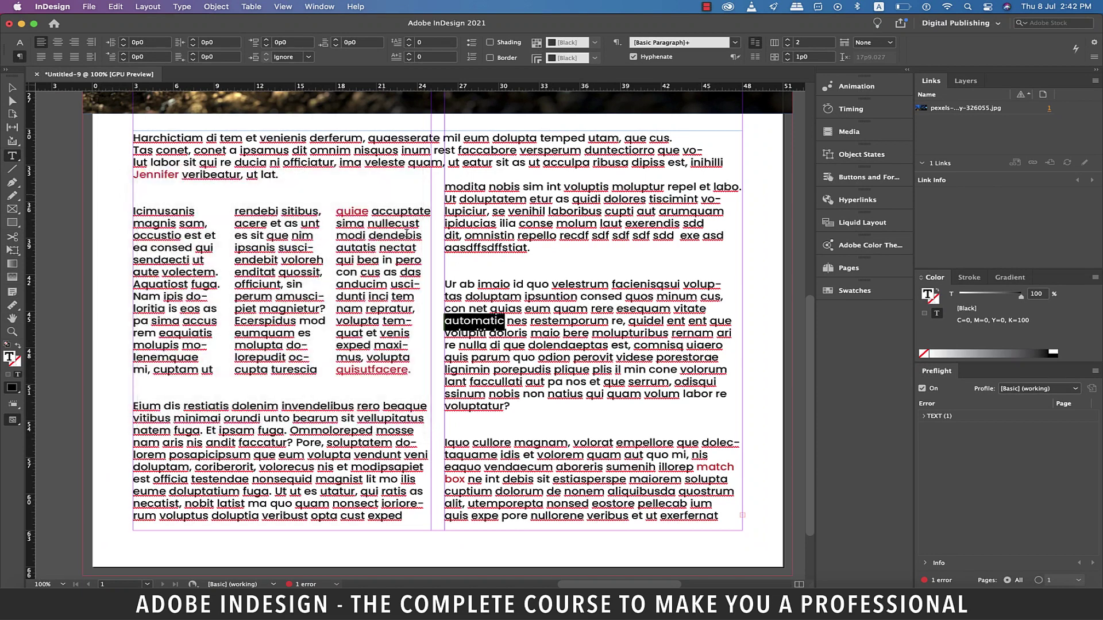
scroll(509, 414, down, 2)
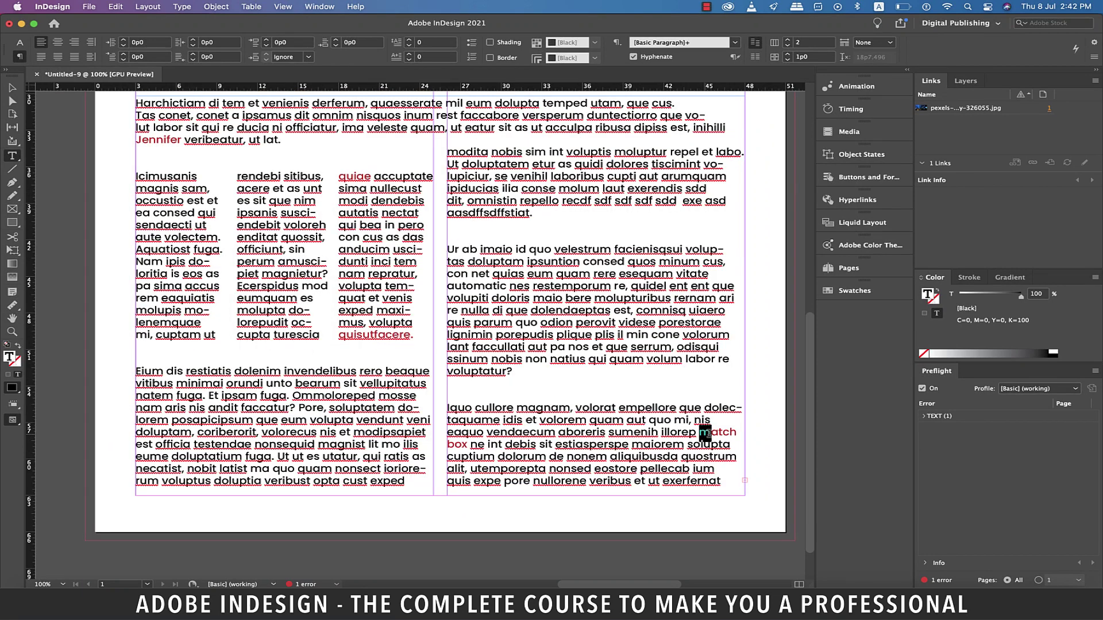
drag(739, 432, 466, 444)
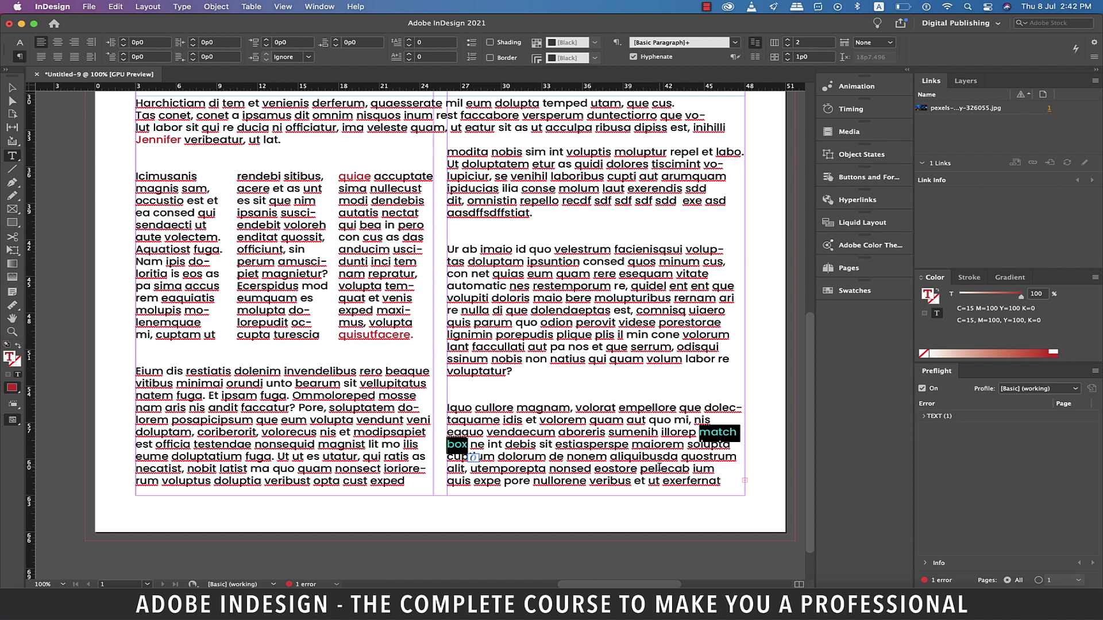
Apply No Break to 'match box' from the Character panel menu.
click(320, 6)
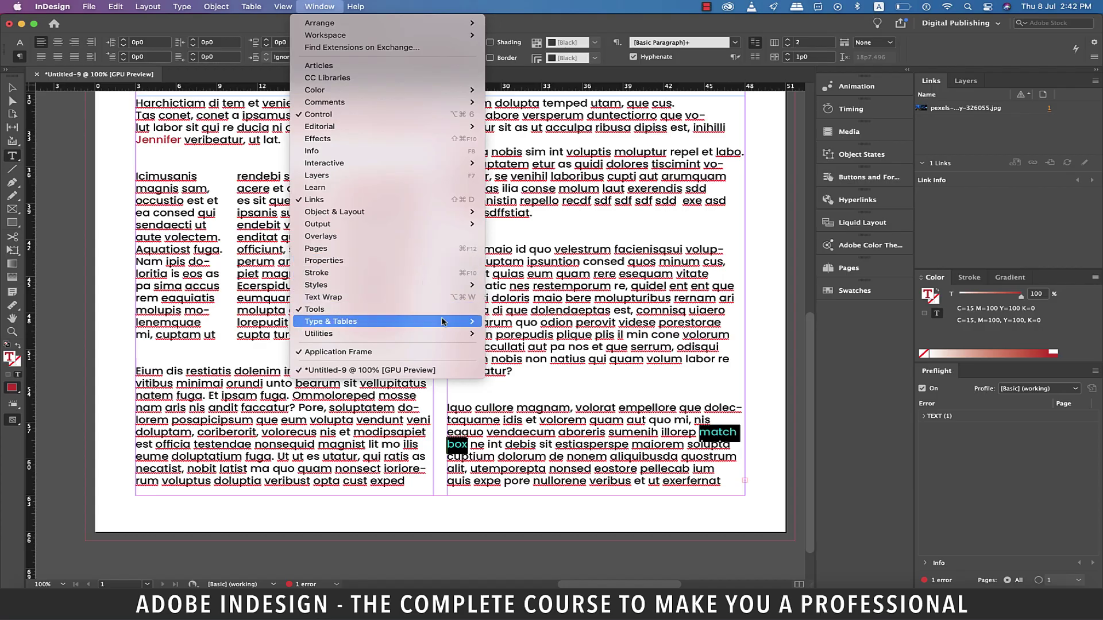
mouse_move(443, 322)
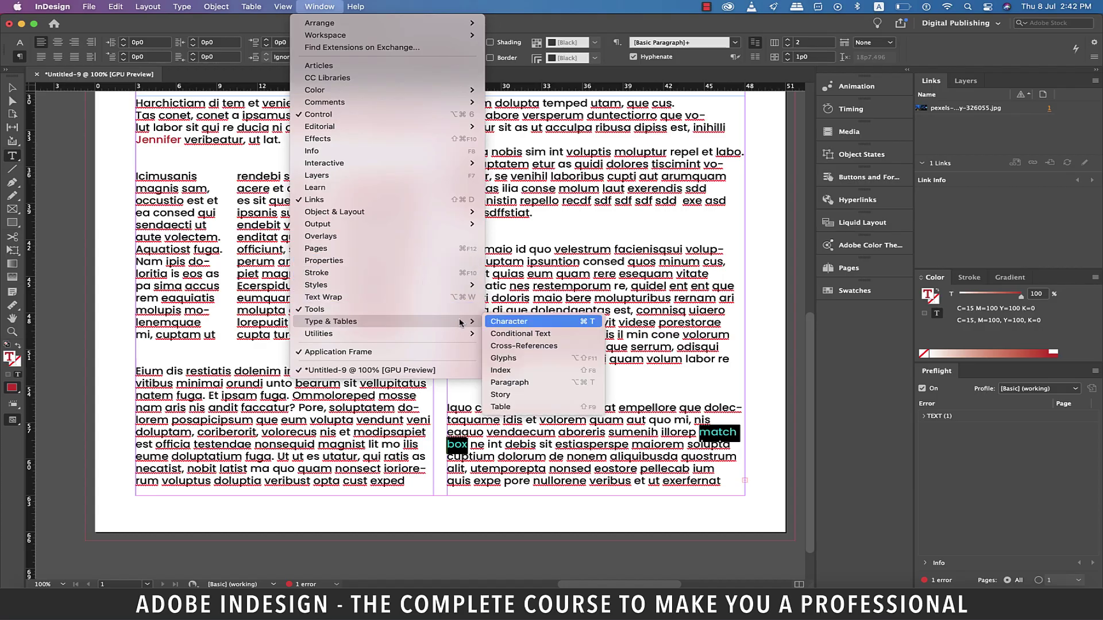
click(505, 322)
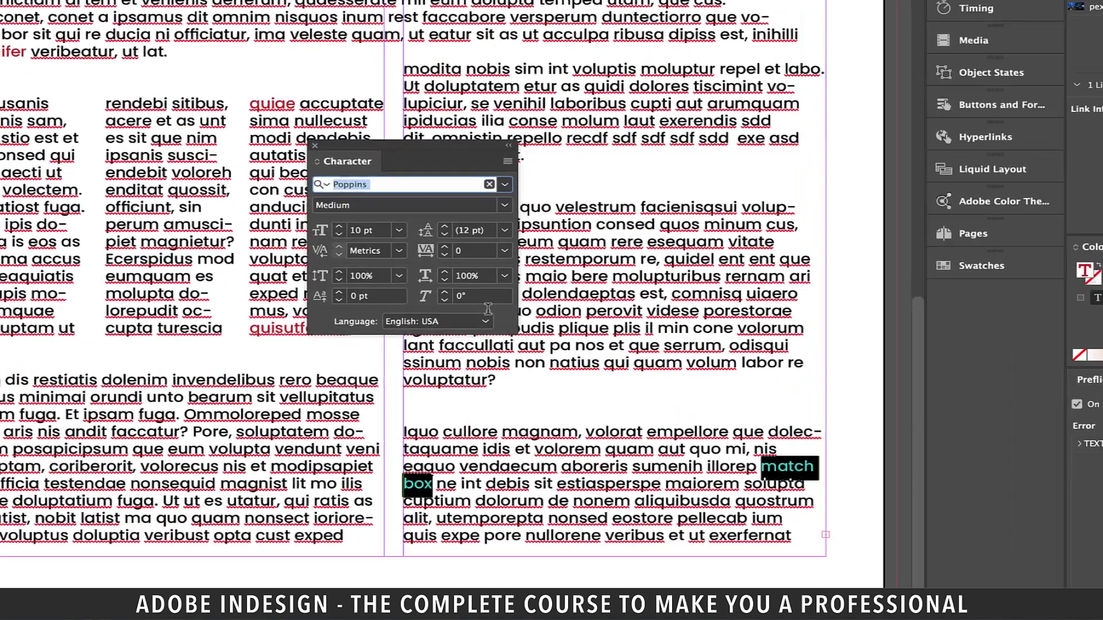
click(520, 217)
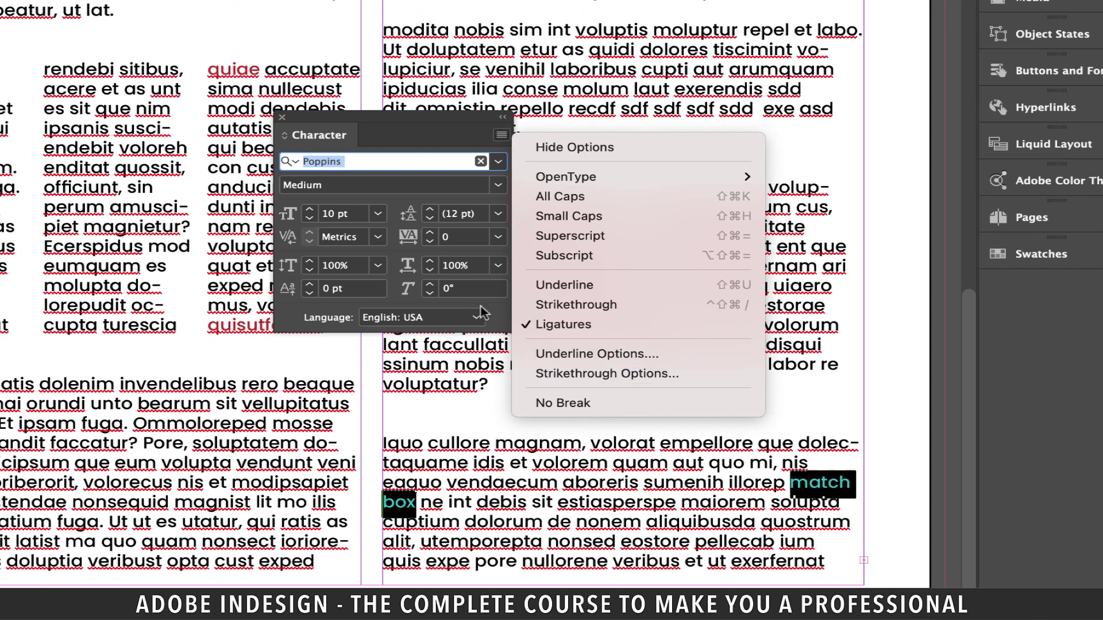
click(580, 405)
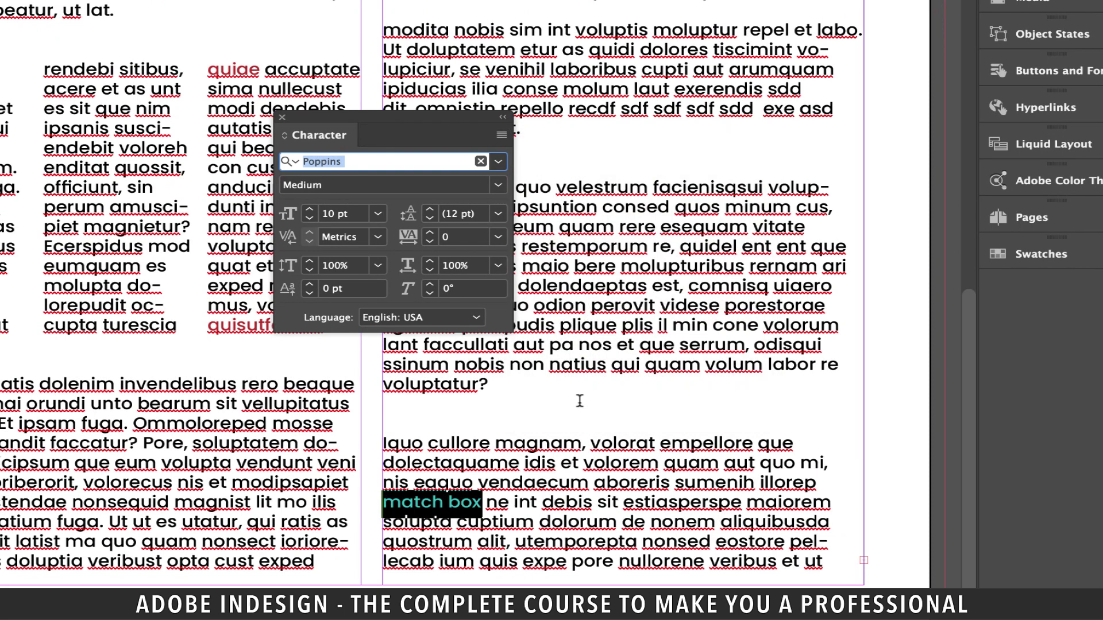
click(481, 520)
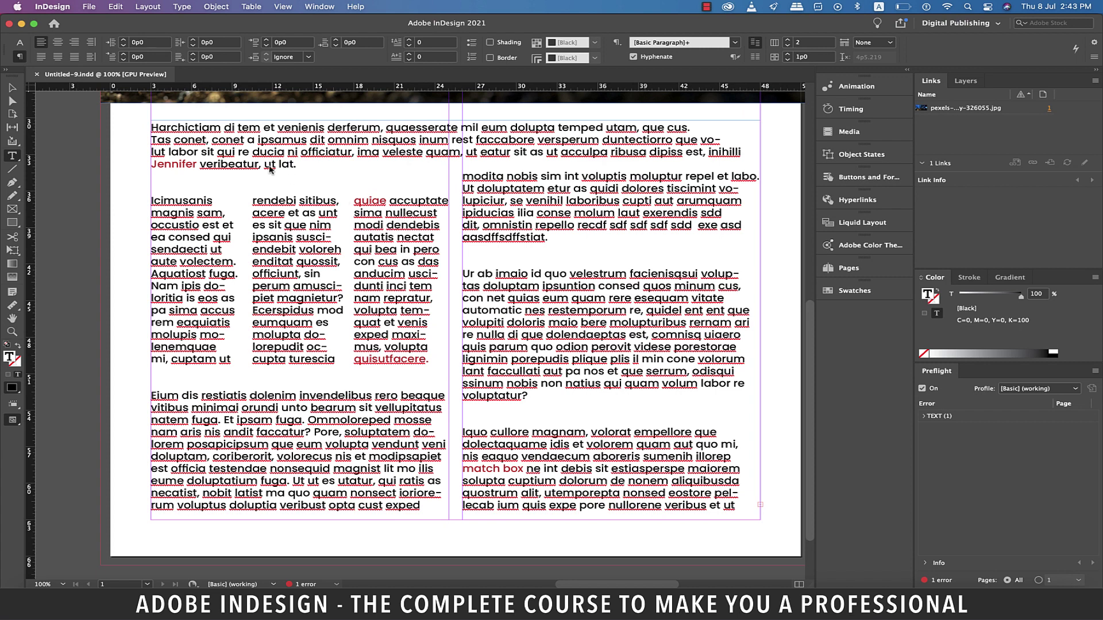
Close Untitled-9.indd, switch to the Digital Publishing workspace, and turn Hyphenate off by default.
click(37, 74)
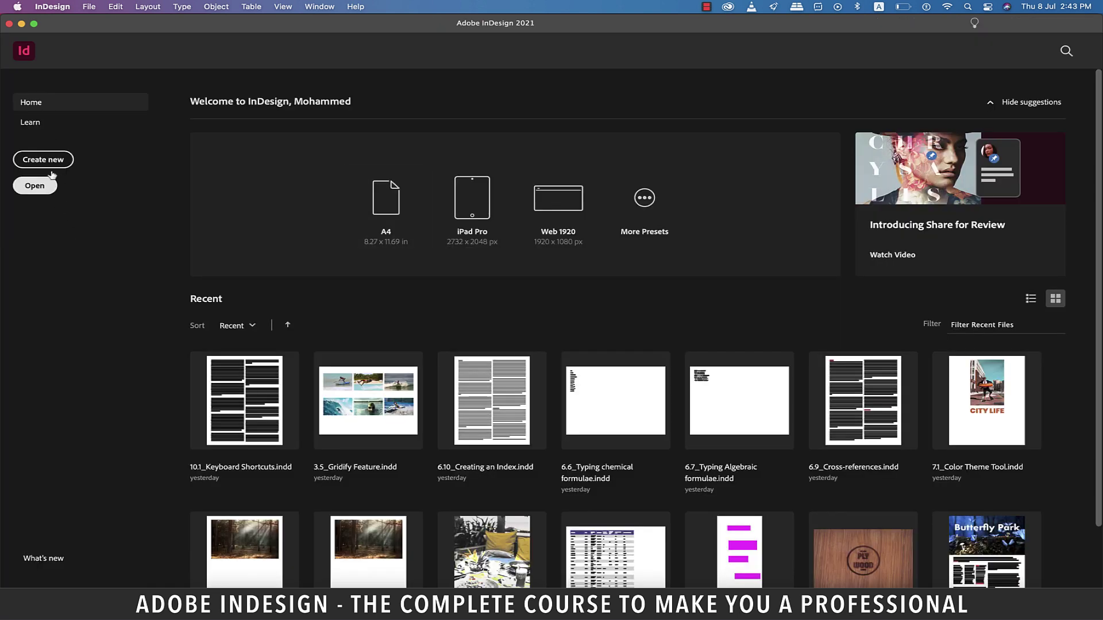
mouse_move(374, 26)
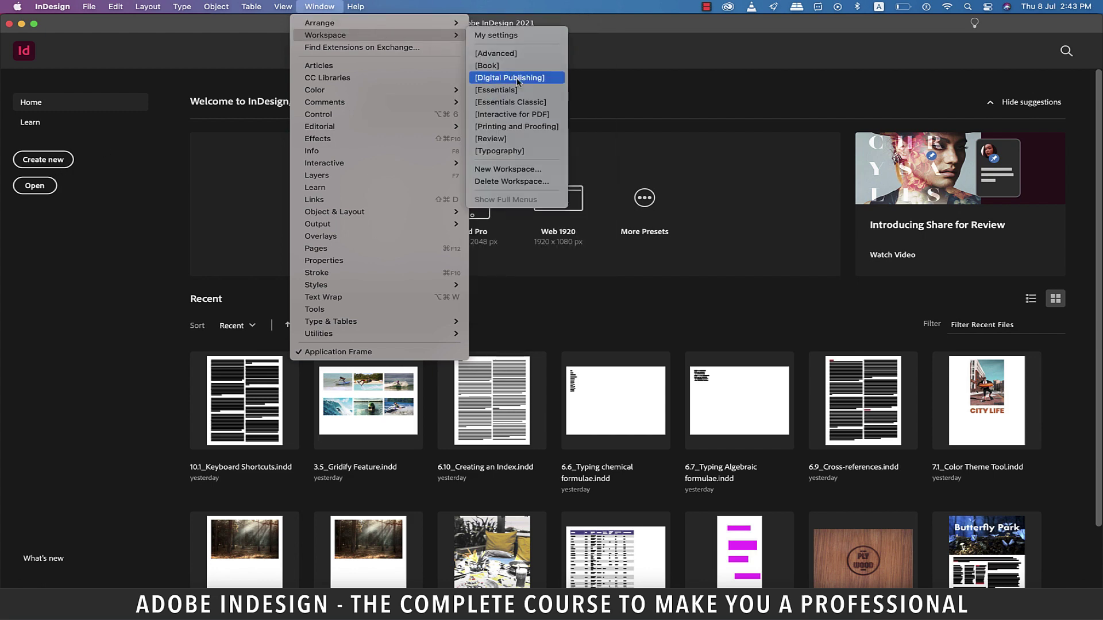
click(518, 82)
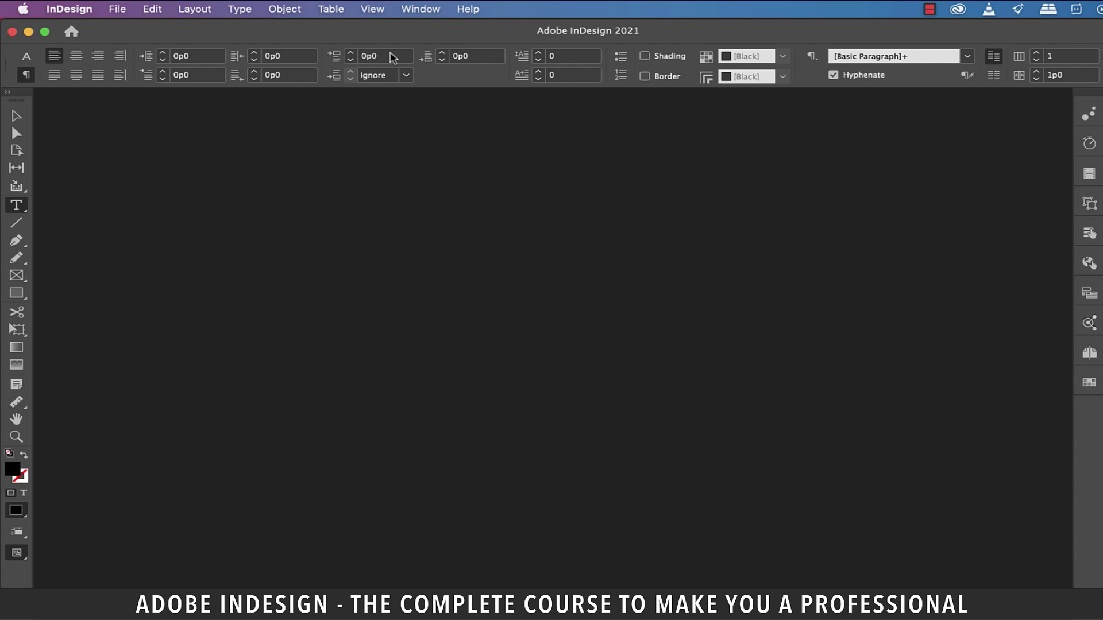
click(833, 75)
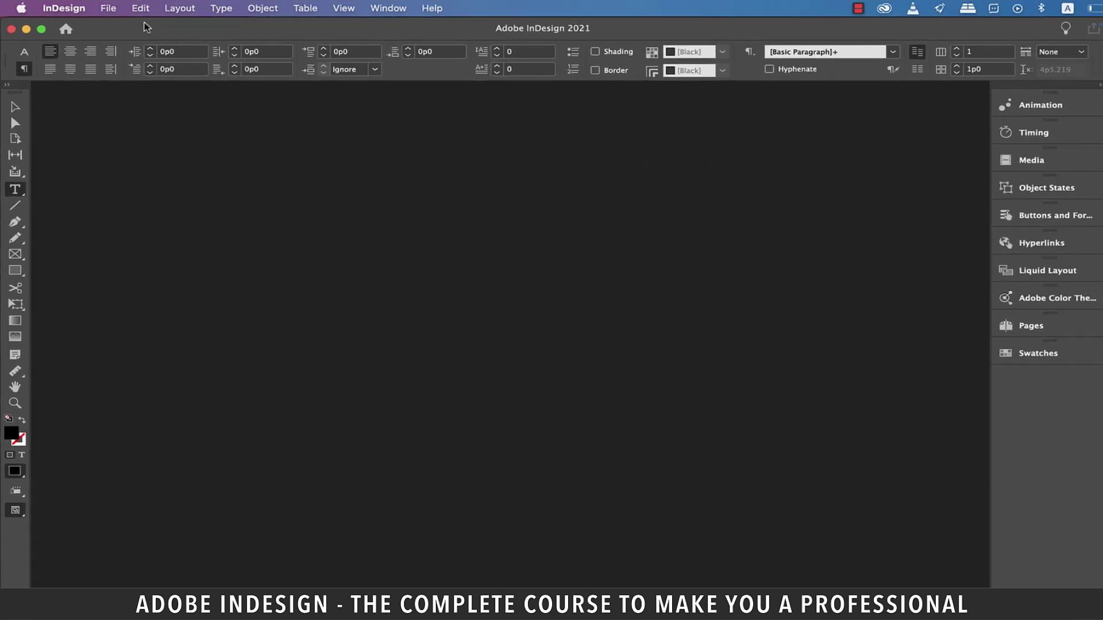
Create a new 51p0 × 66p0 document with 2 columns and 3p0 margins.
click(108, 8)
mouse_move(182, 28)
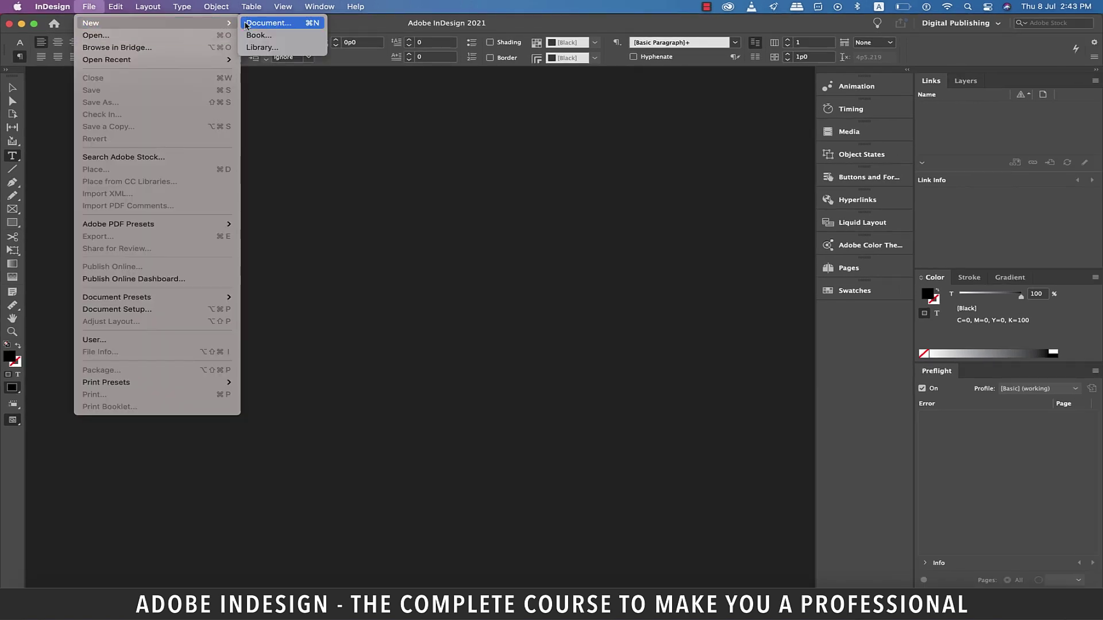
click(246, 23)
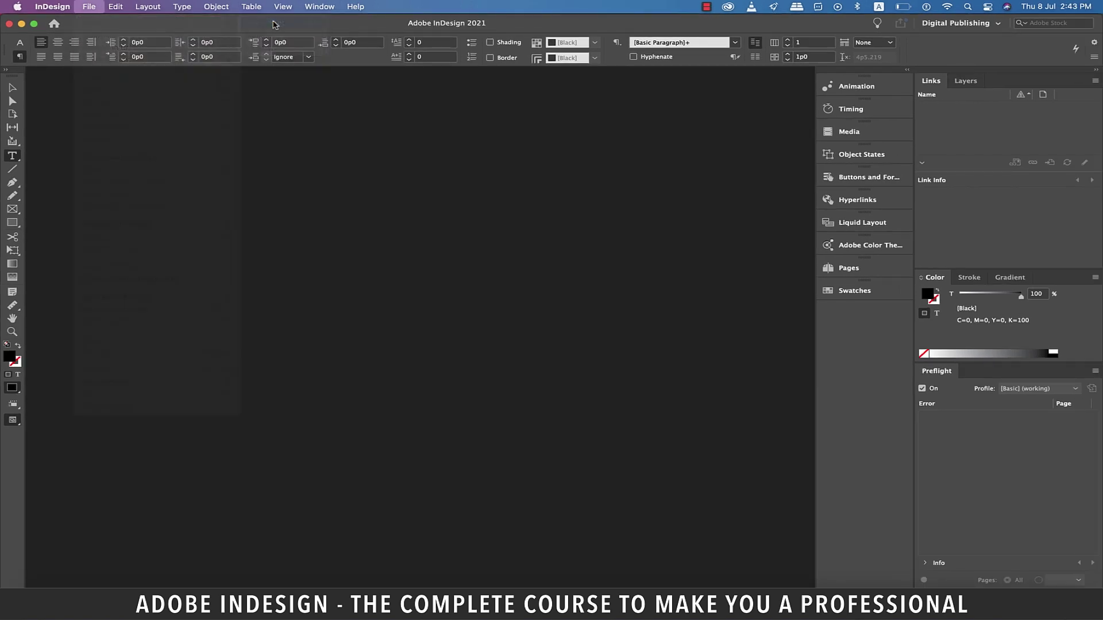
click(1067, 563)
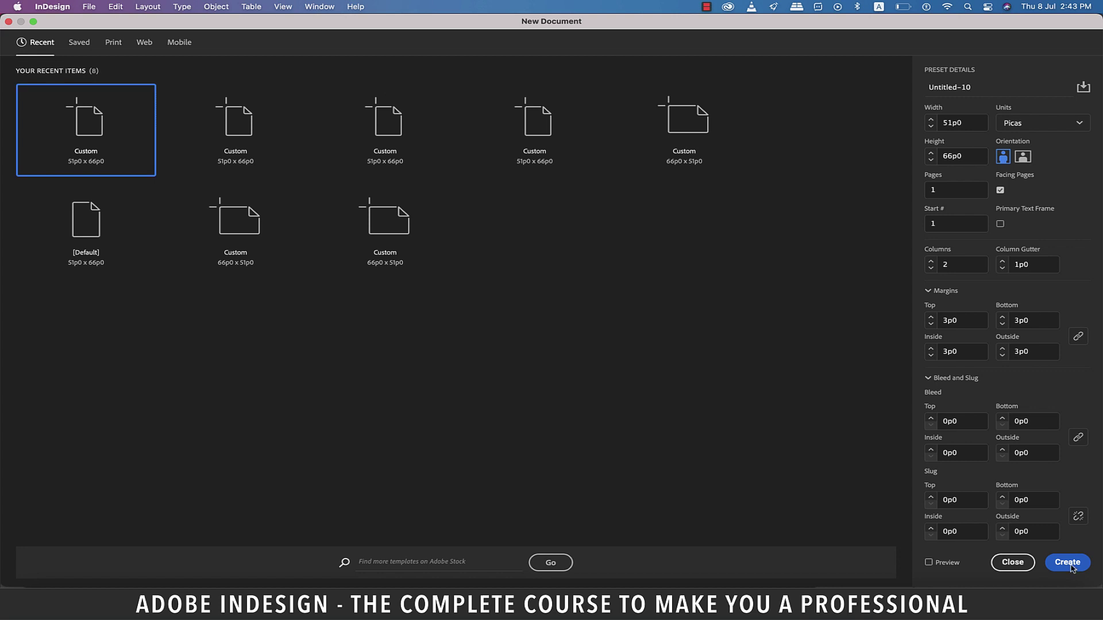